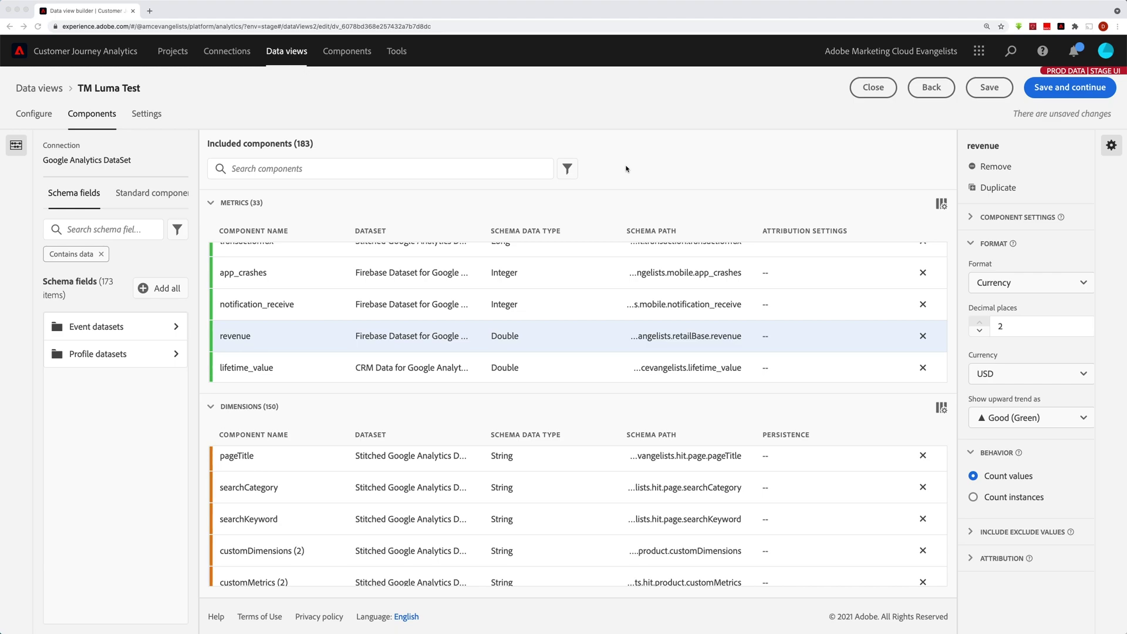
Keep revenue formatted as Currency in USD and lower its decimal places from 2 to 0
scroll(338, 320, "down", 1)
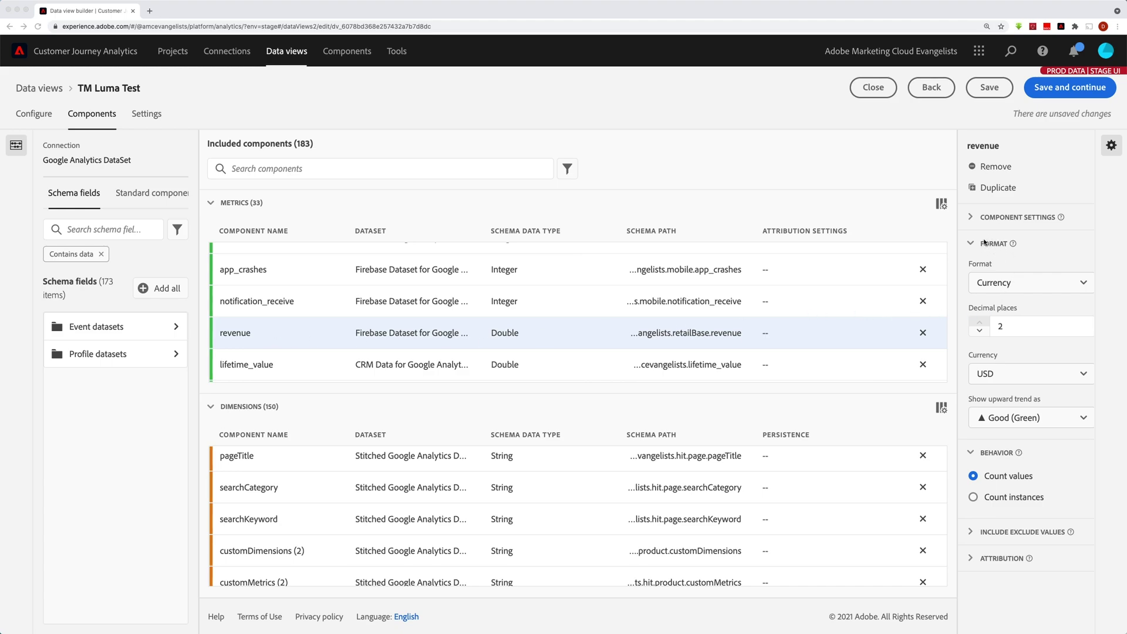
left_click(1035, 286)
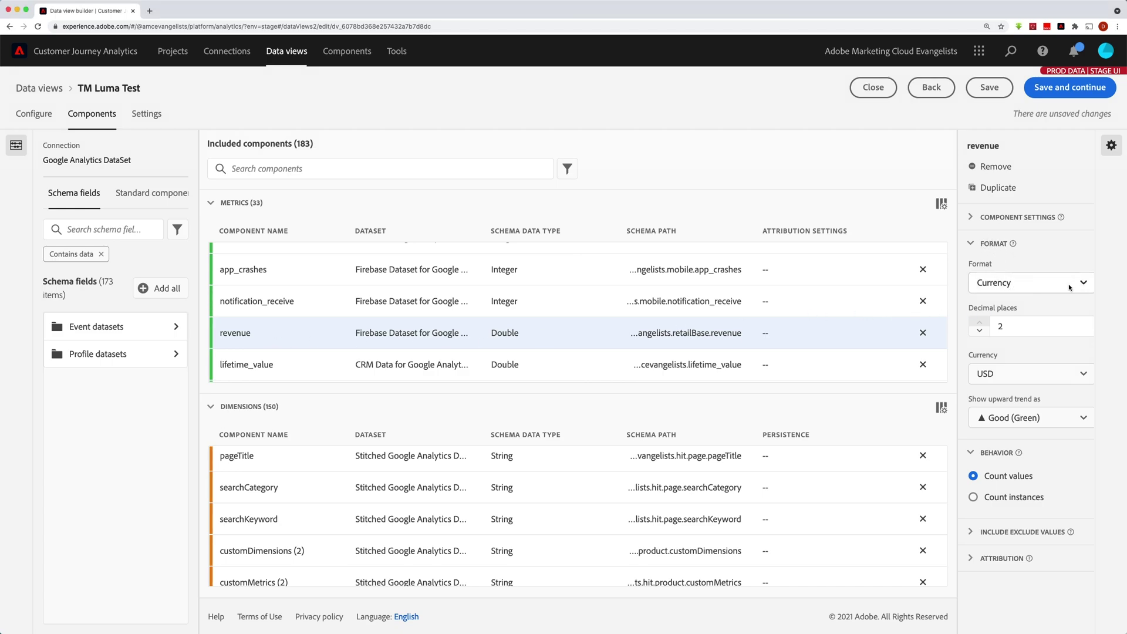
left_click(1079, 285)
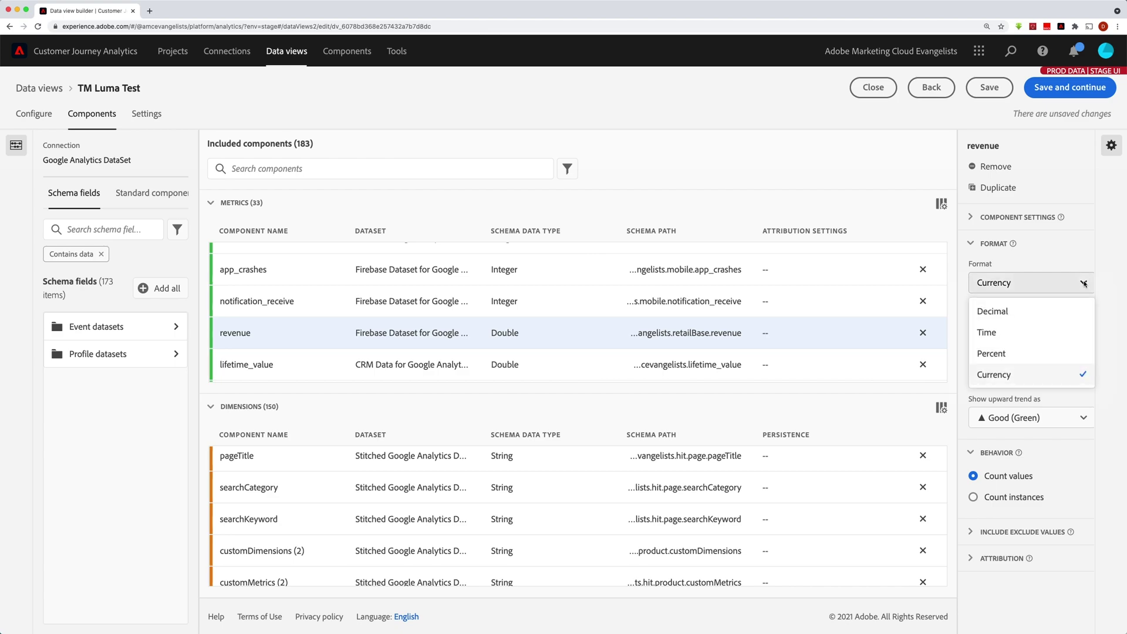
left_click(1019, 375)
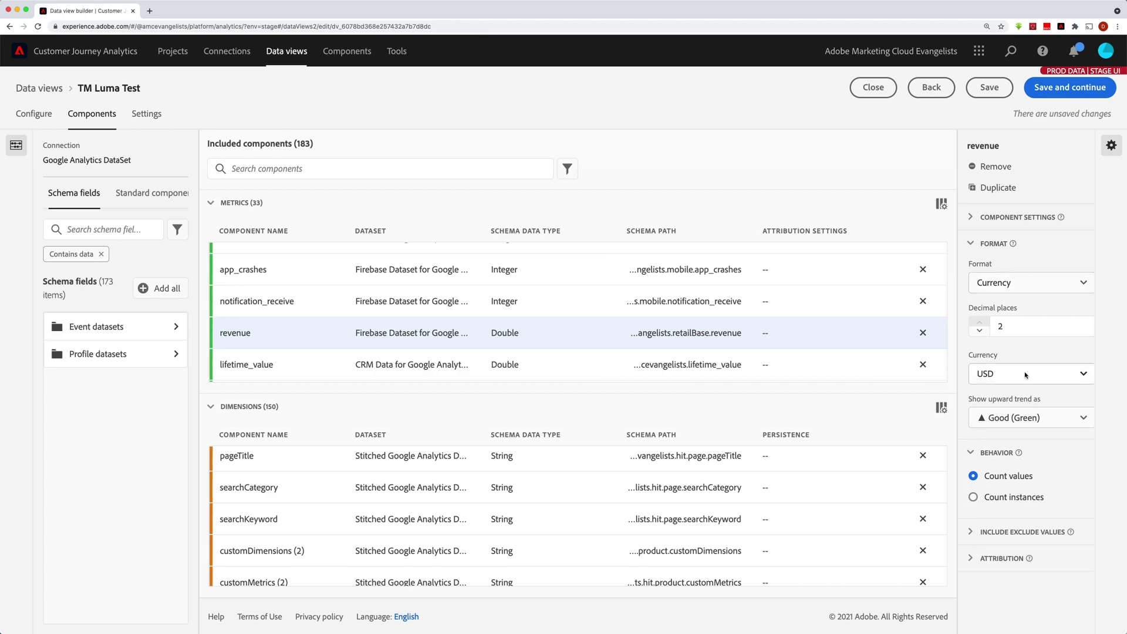
left_click(1073, 376)
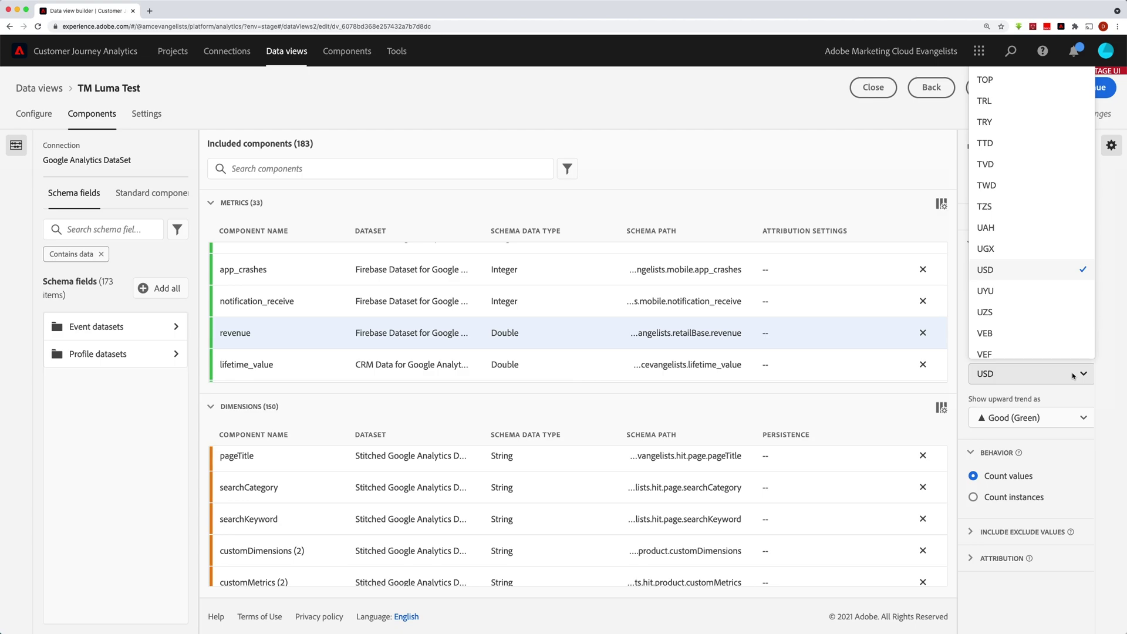
left_click(1022, 377)
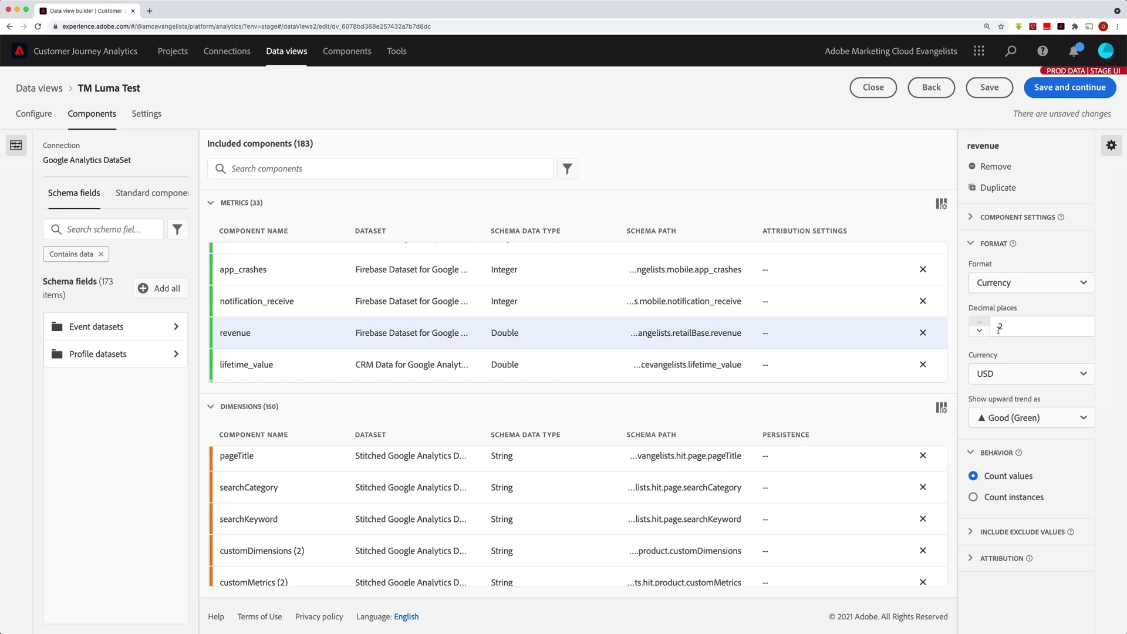
left_click(979, 330)
left_click(979, 331)
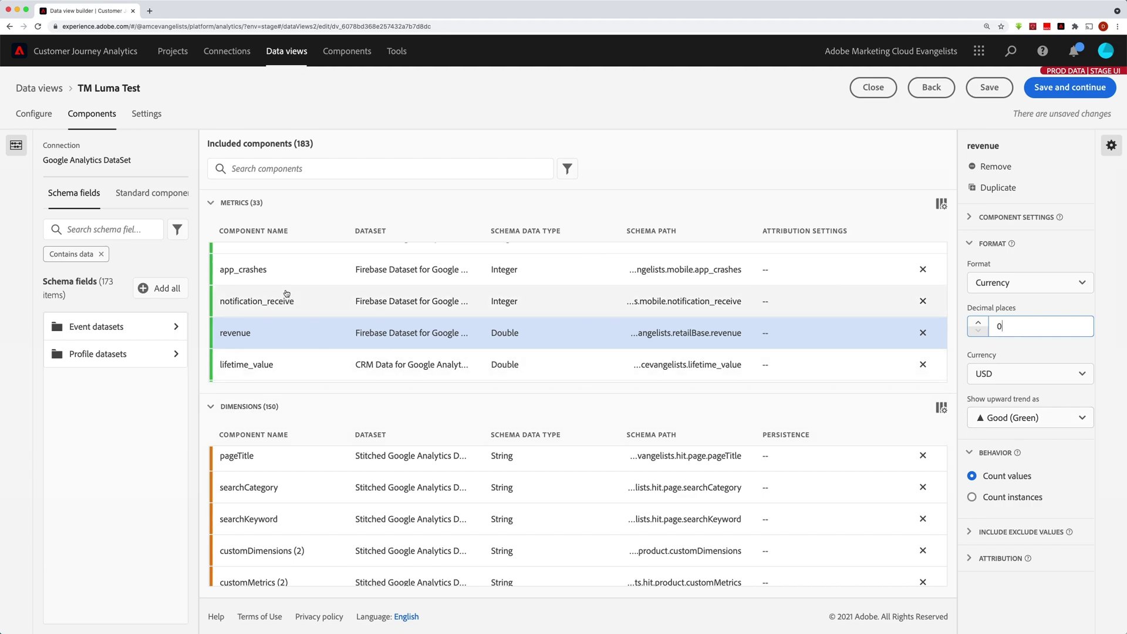
left_click(258, 272)
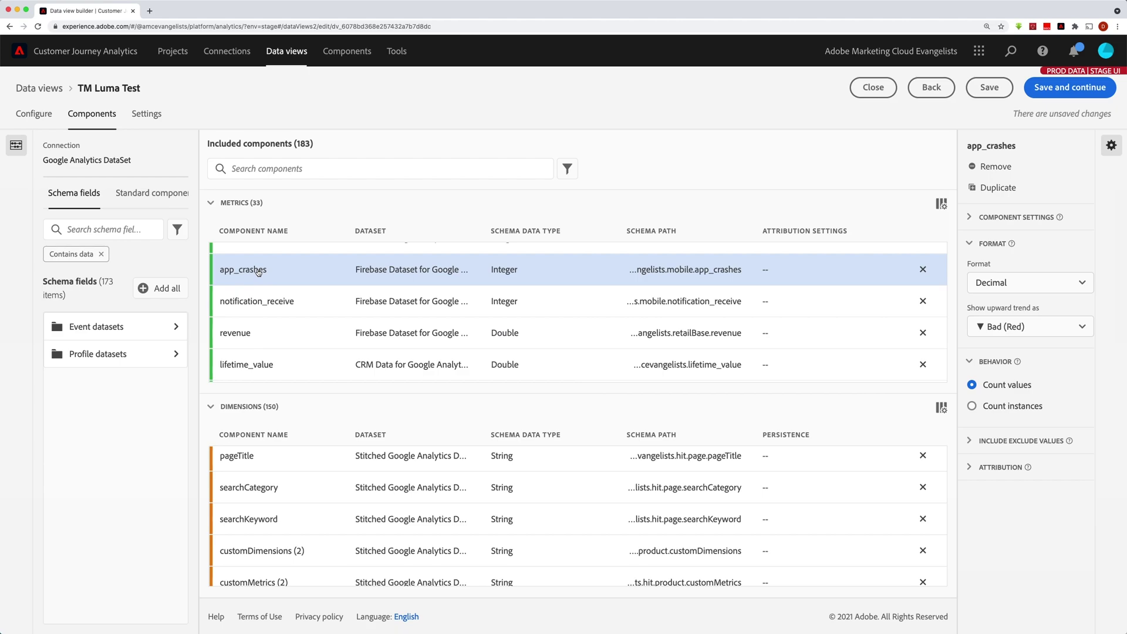
left_click(1034, 284)
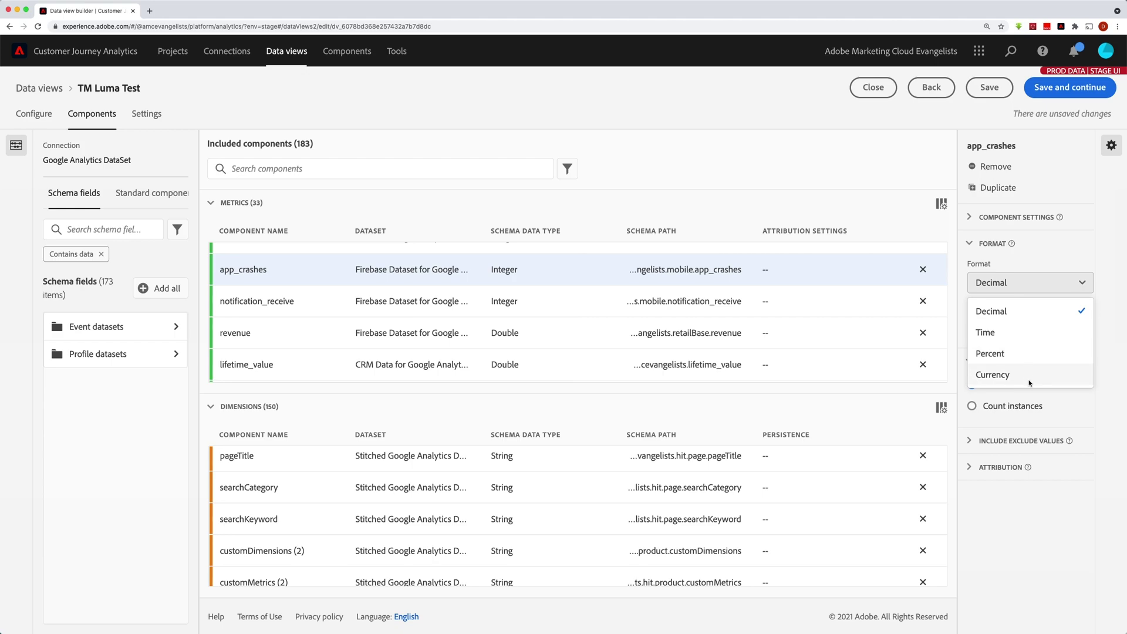
left_click(1026, 314)
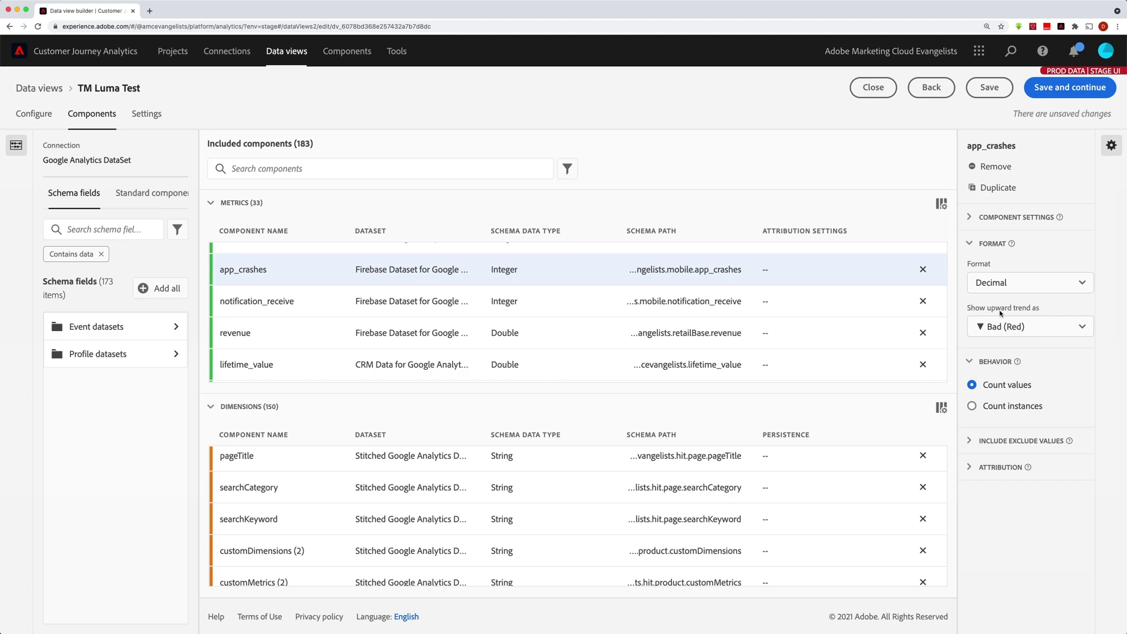
left_click(1026, 330)
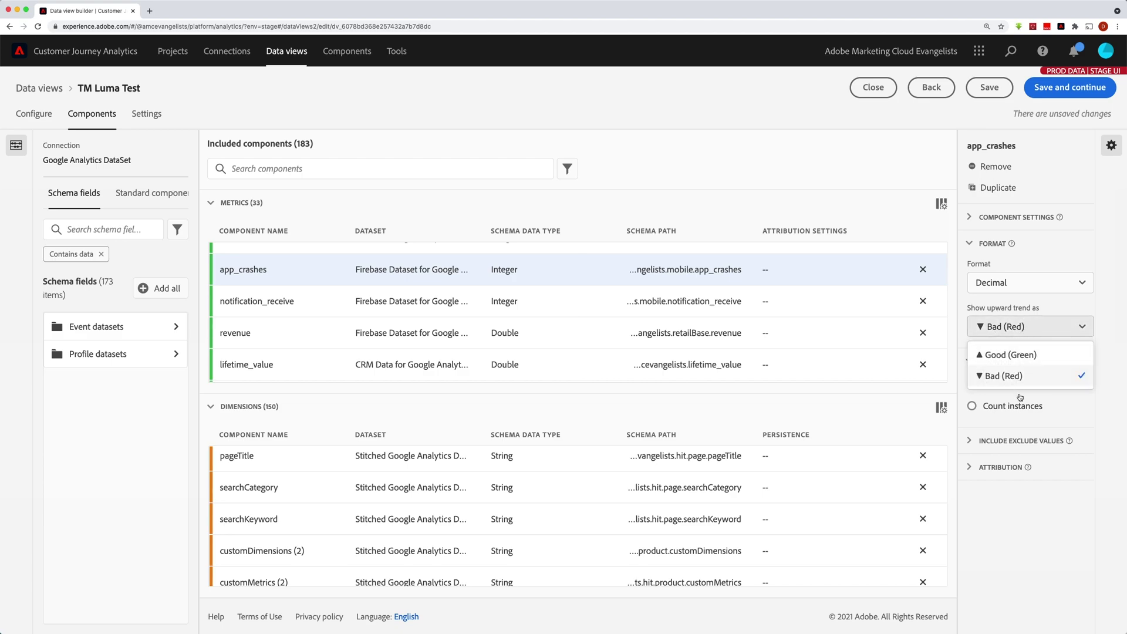
left_click(1026, 376)
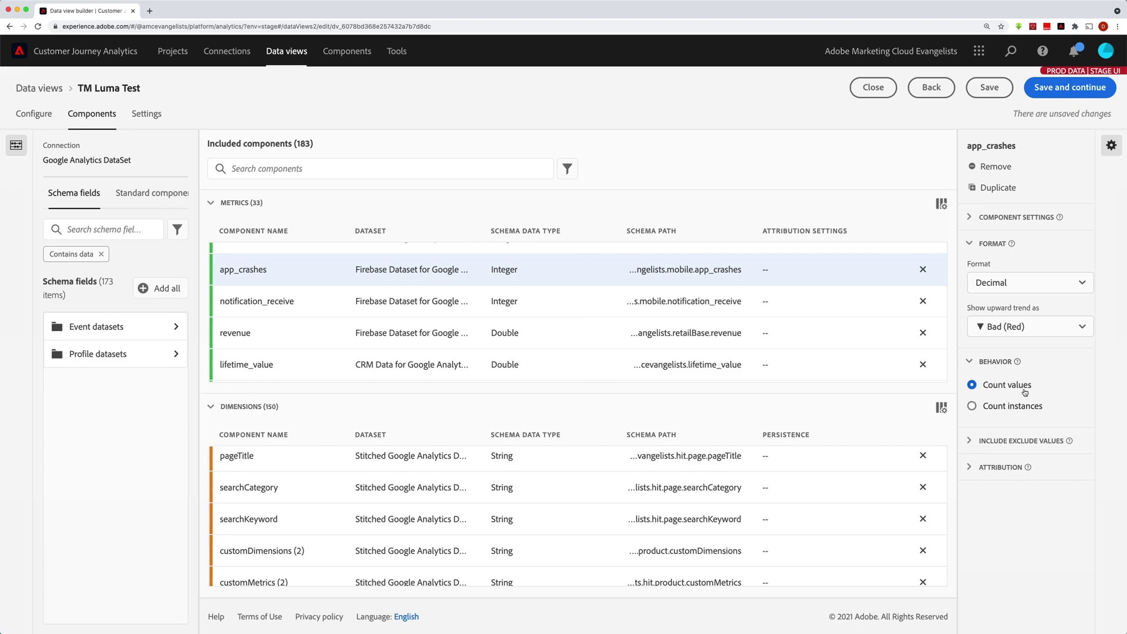
scroll(486, 315, "up", 1)
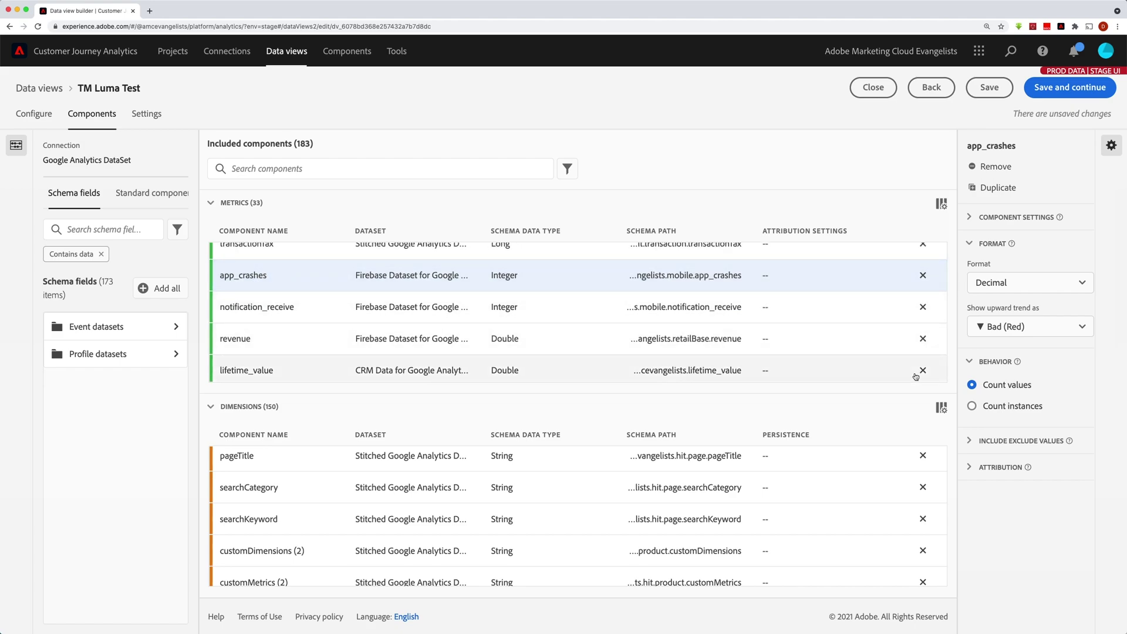
scroll(915, 378, "down", 1)
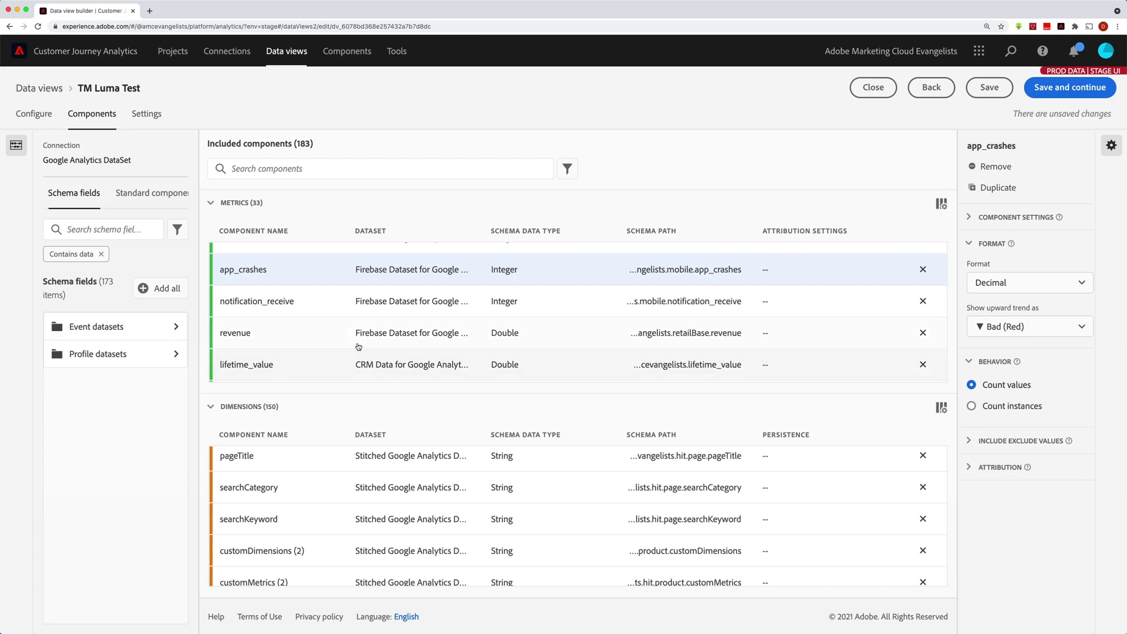
left_click(310, 334)
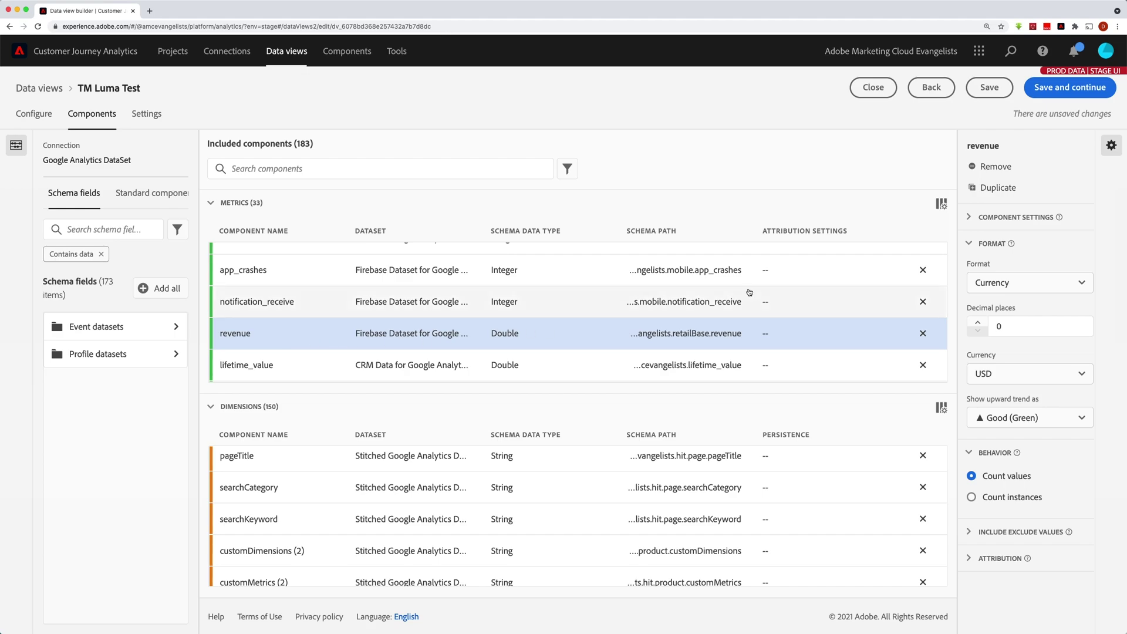
Duplicate revenue and set the revenue (2) copy's behavior to Count instances
left_click(989, 194)
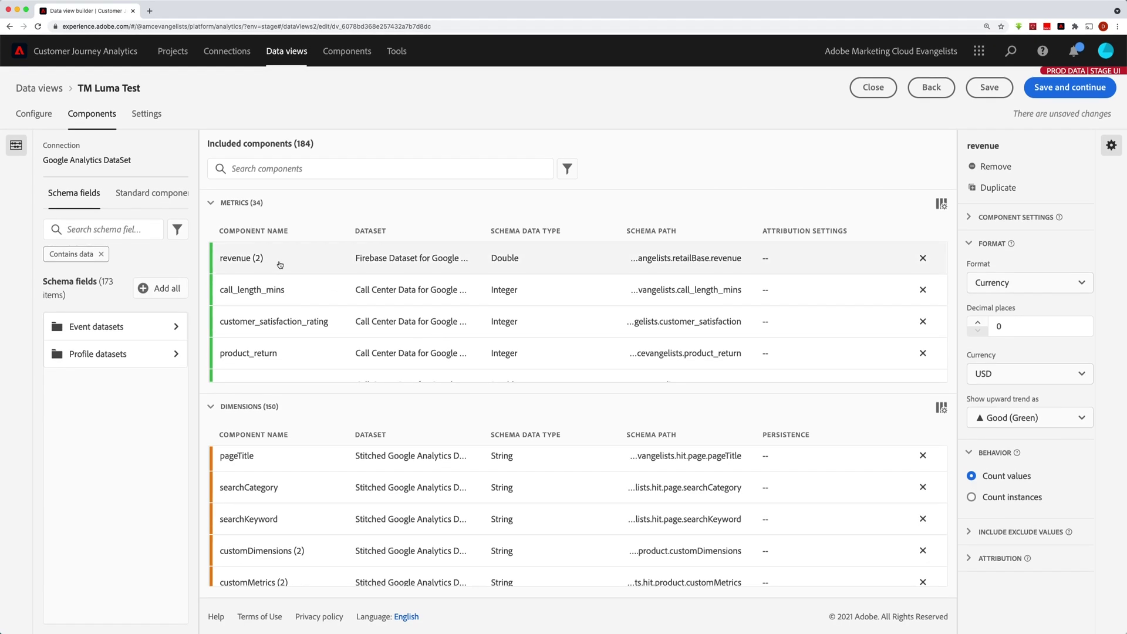
left_click(279, 264)
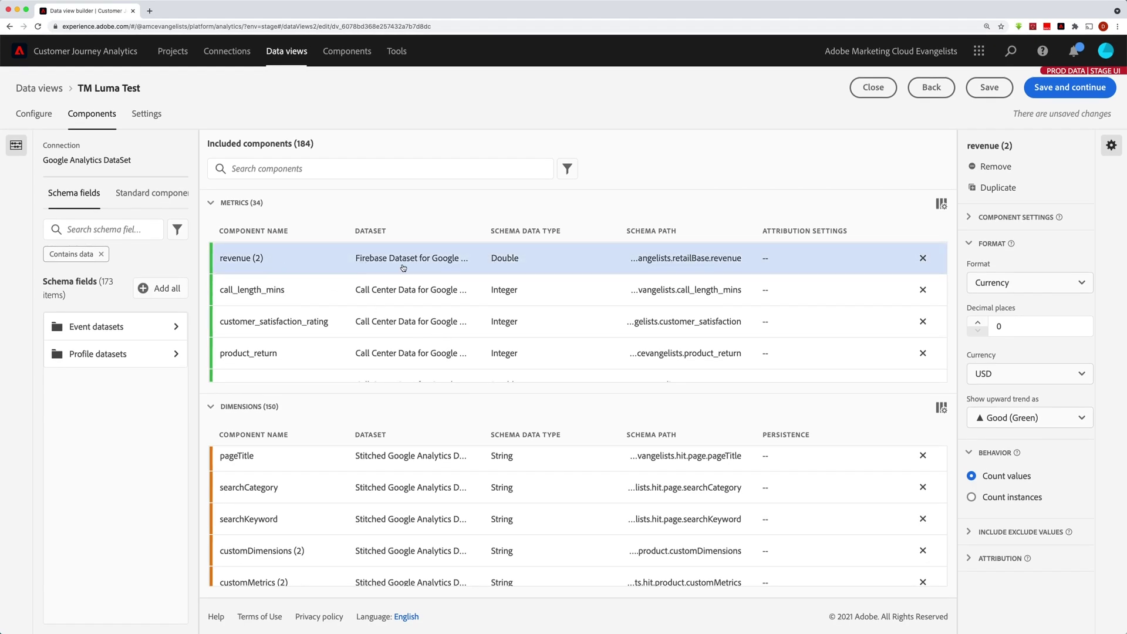
left_click(971, 497)
Expand Component Settings for revenue (2) and select its Component name text
left_click(992, 217)
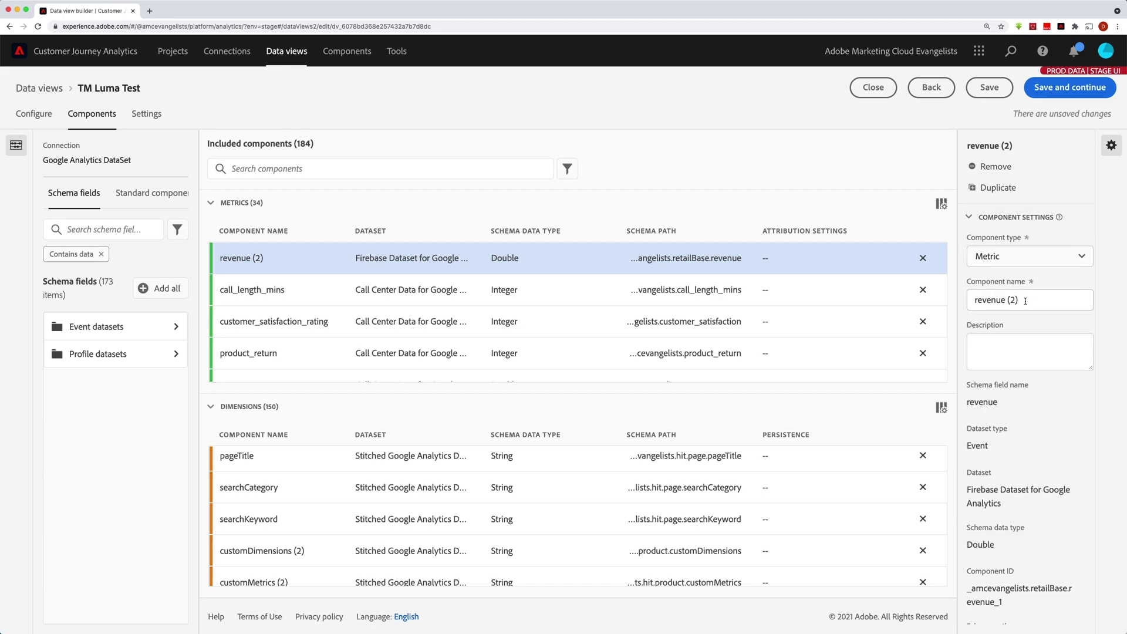
left_click_drag(1025, 301, 969, 300)
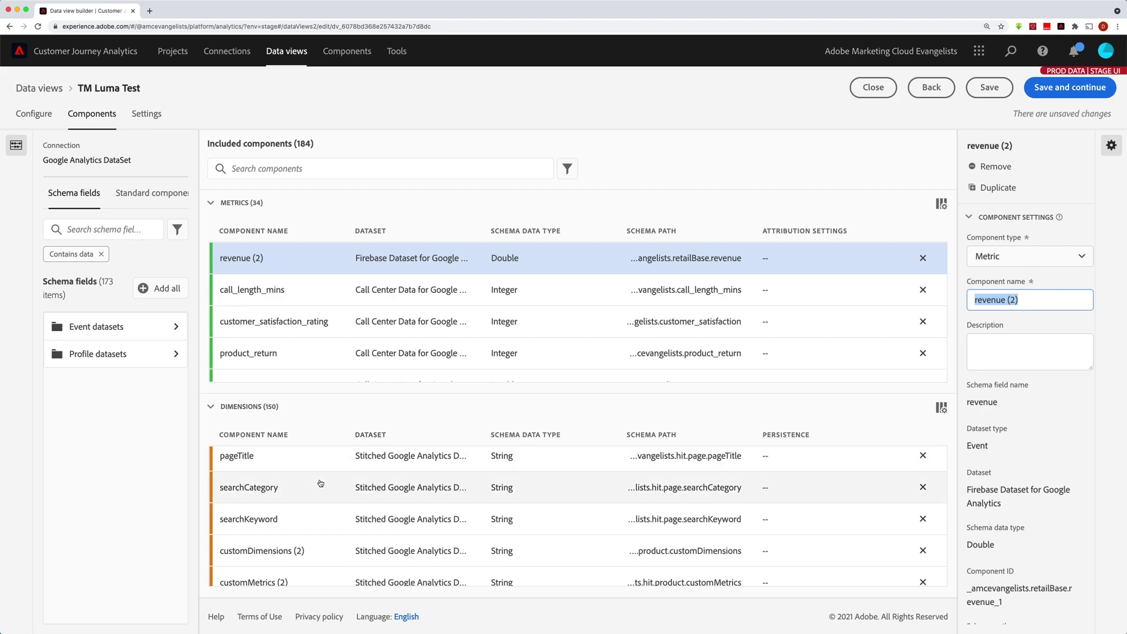
scroll(320, 483, "down", 1)
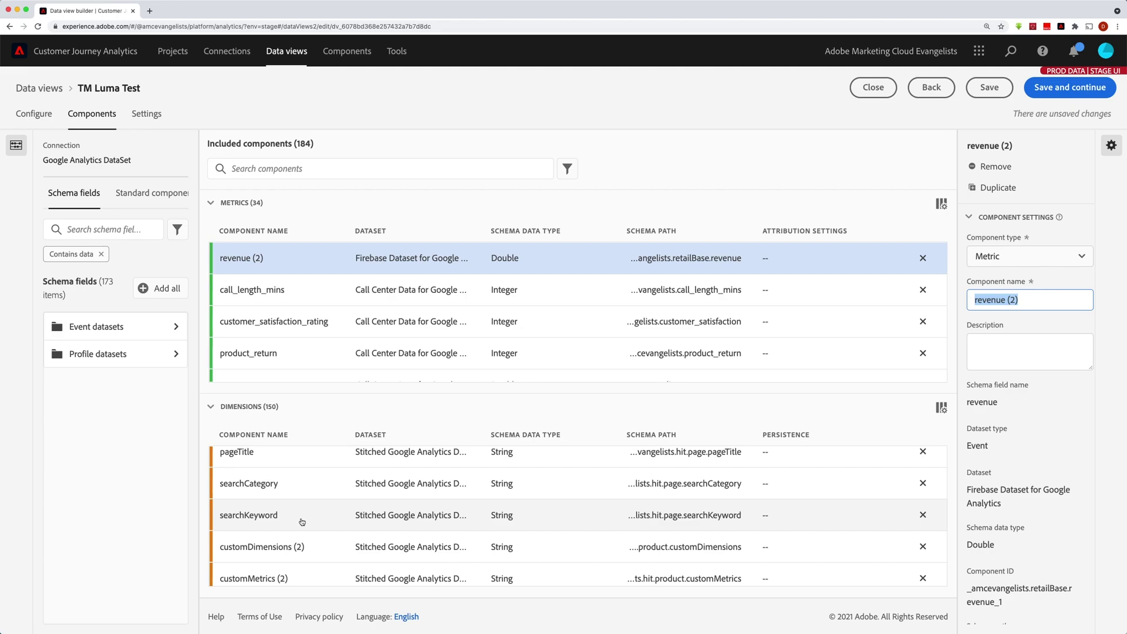
scroll(302, 521, "up", 1)
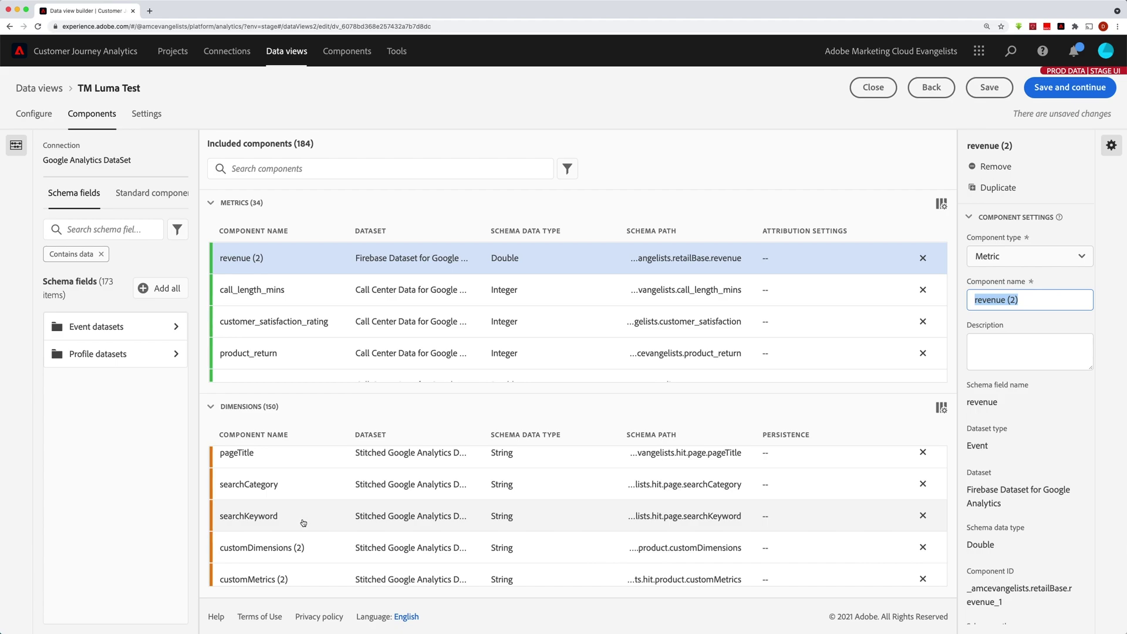
scroll(302, 523, "down", 1)
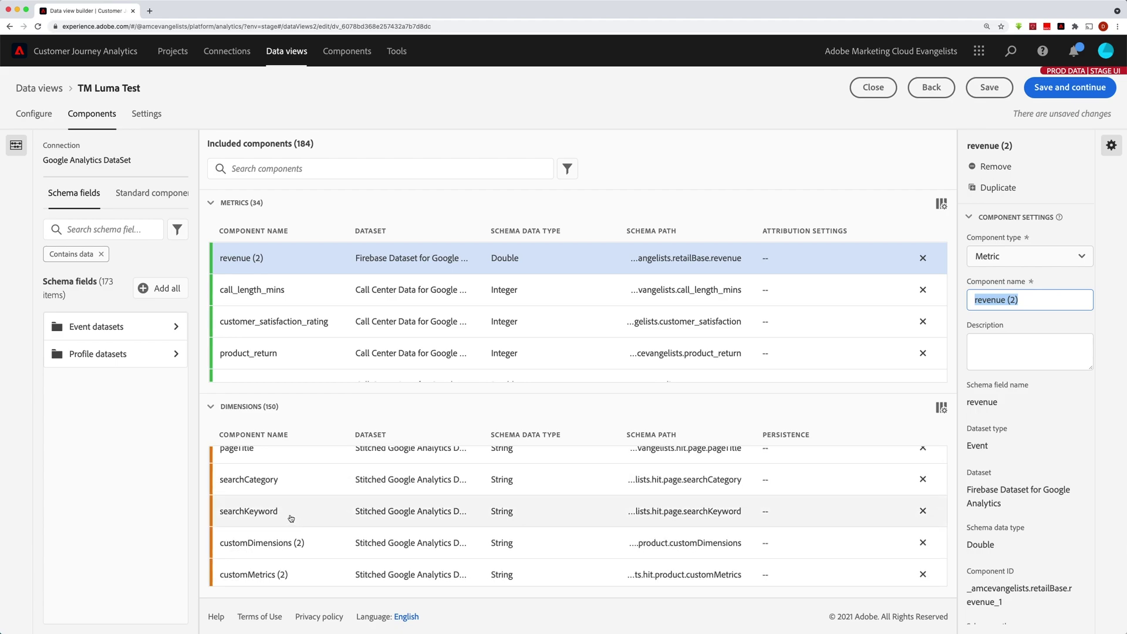
Duplicate the searchKeyword dimension and select the new searchKeyword (2) row
left_click(290, 518)
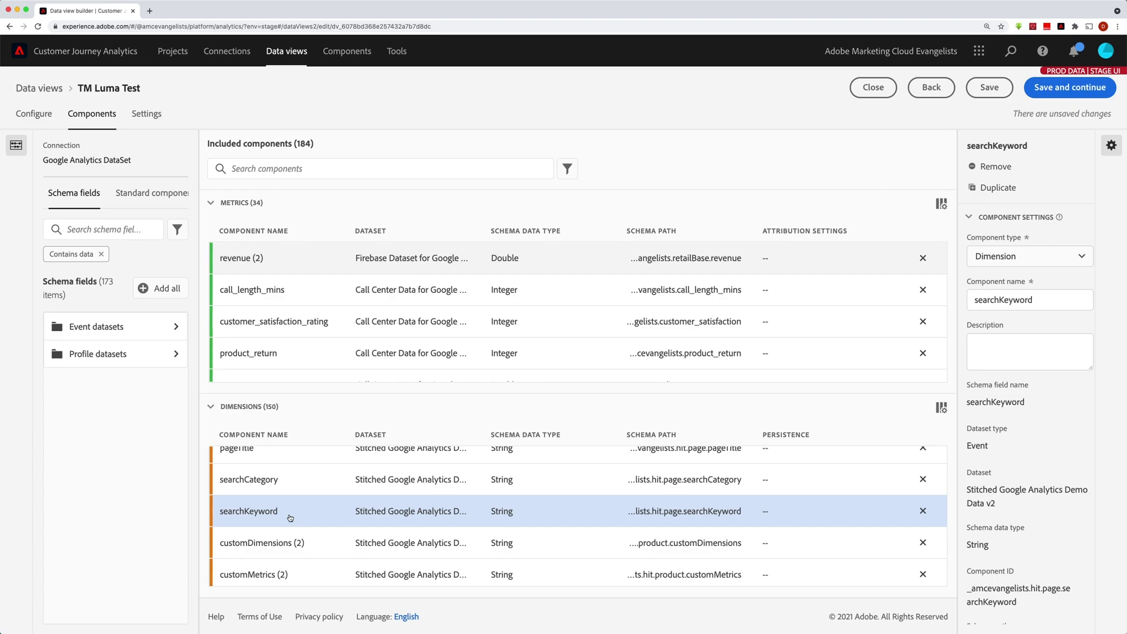
scroll(290, 518, "up", 1)
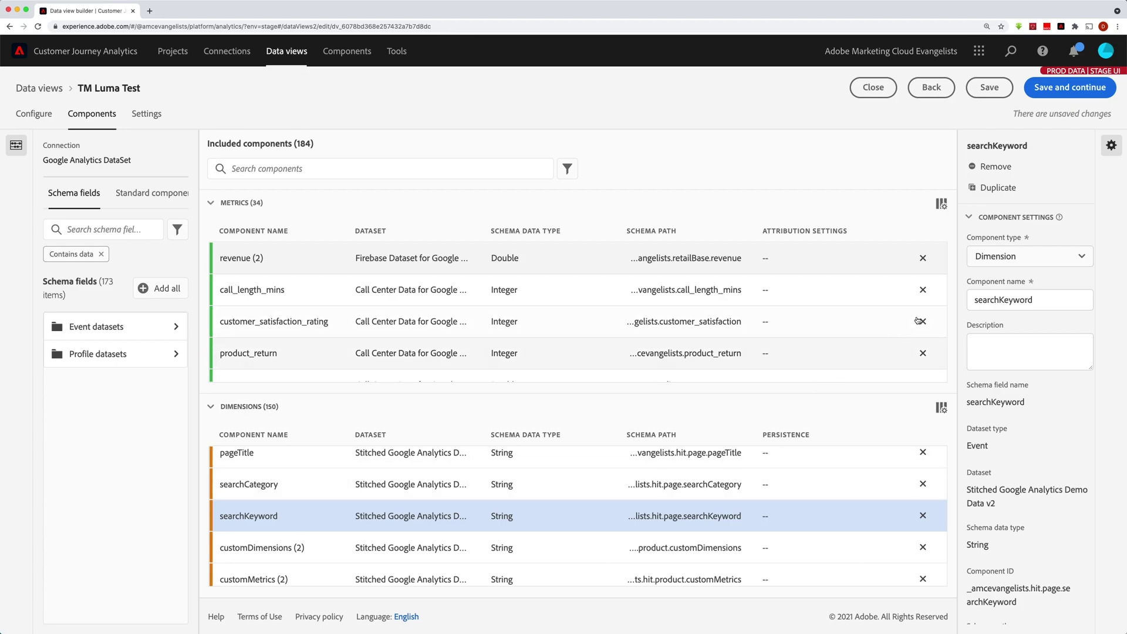
left_click(995, 189)
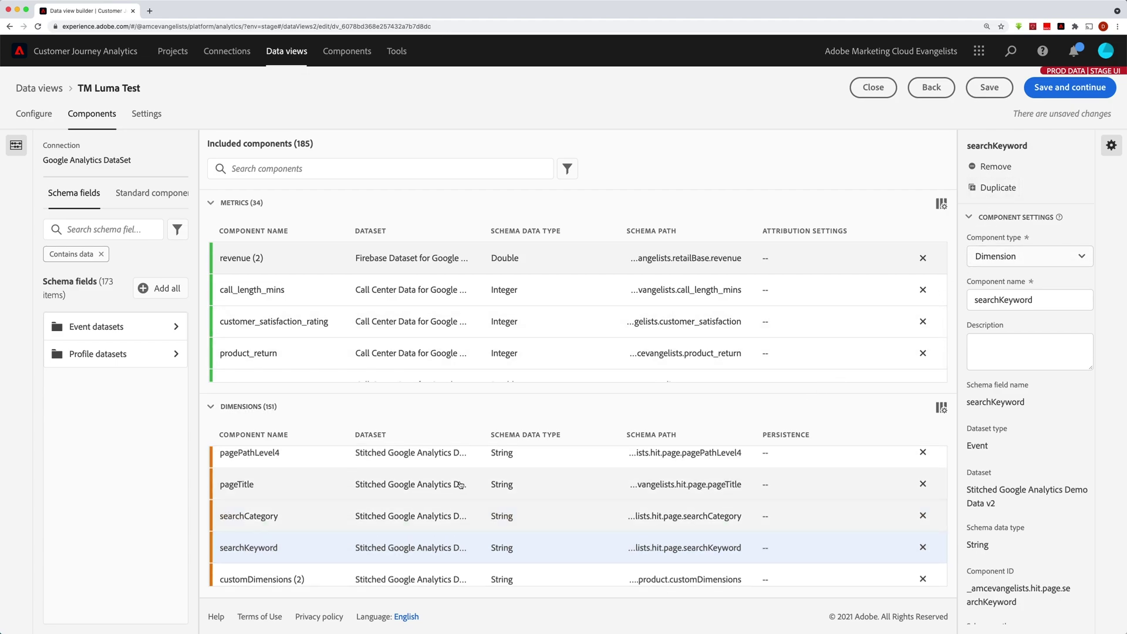
scroll(460, 485, "up", 10)
left_click(343, 463)
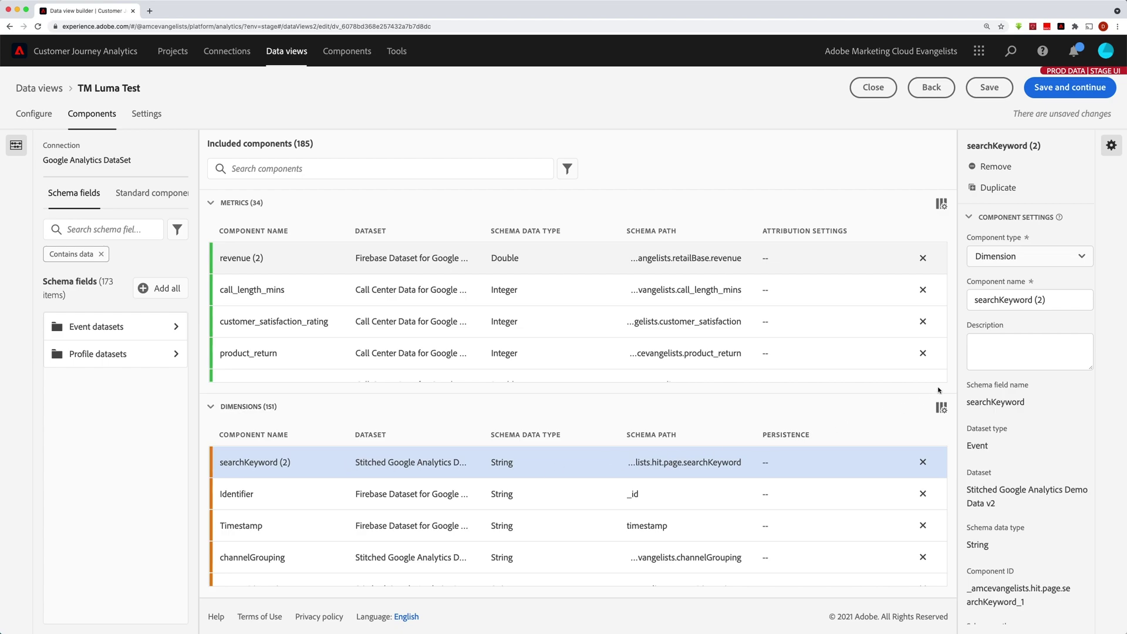
Make searchKeyword (2) a Metric named 'searches' and collapse Component Settings
left_click(1081, 258)
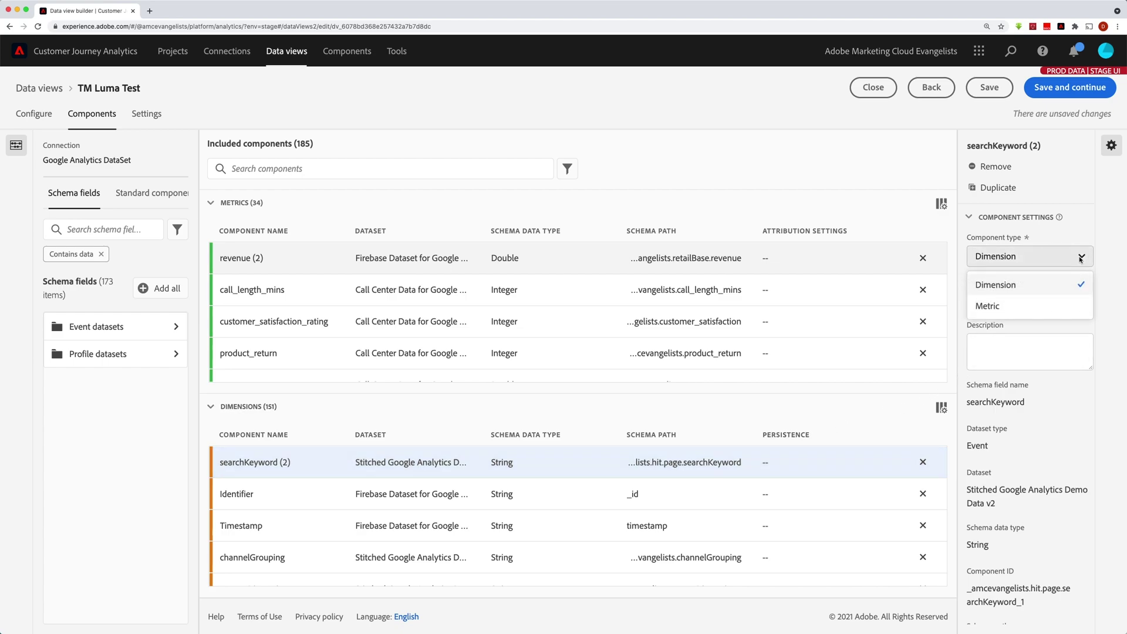
left_click(988, 306)
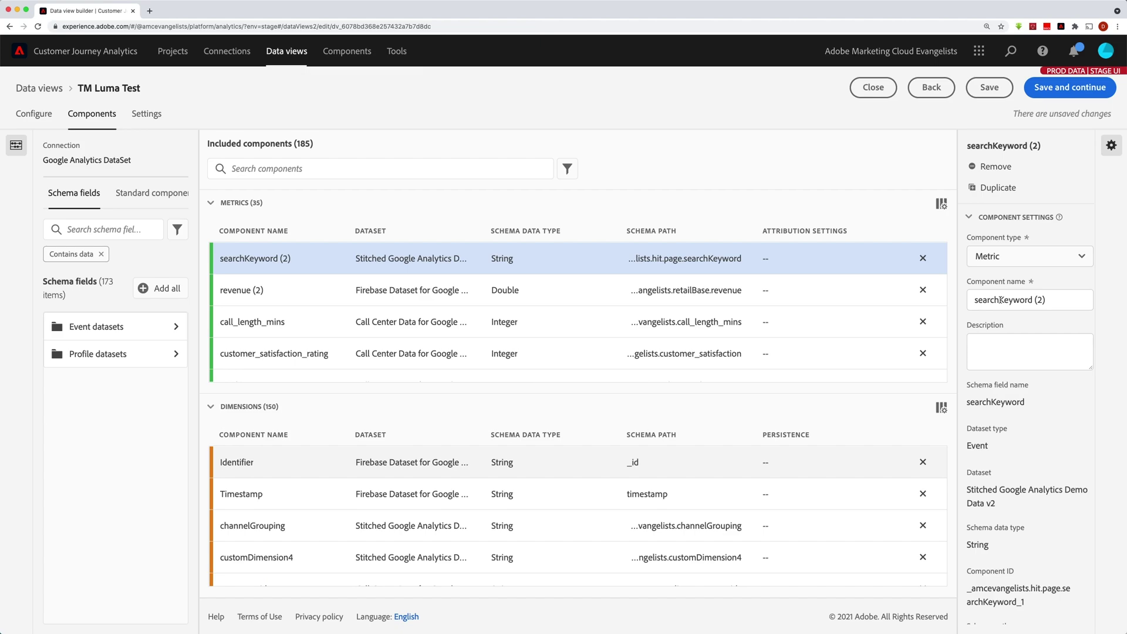
left_click_drag(1001, 300, 1058, 299)
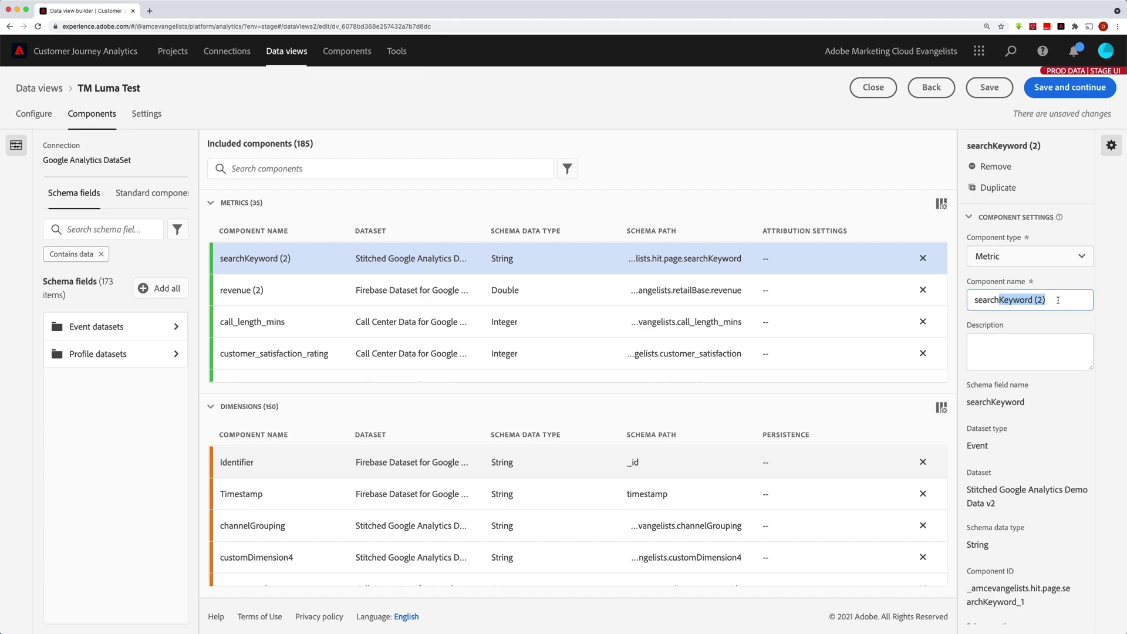
type("es")
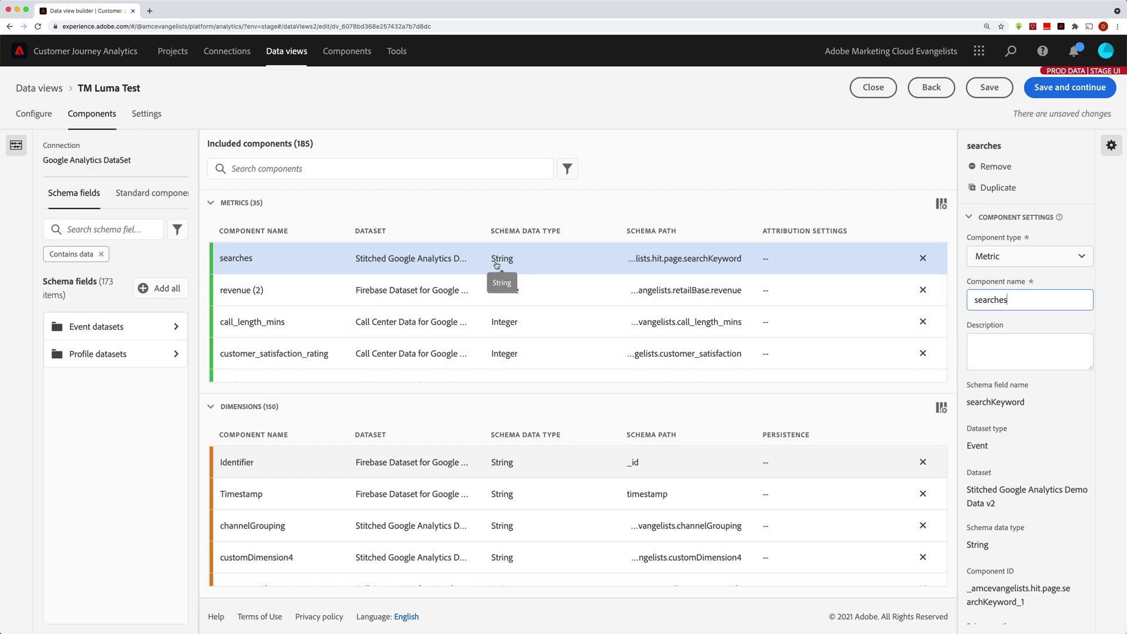
left_click(1007, 221)
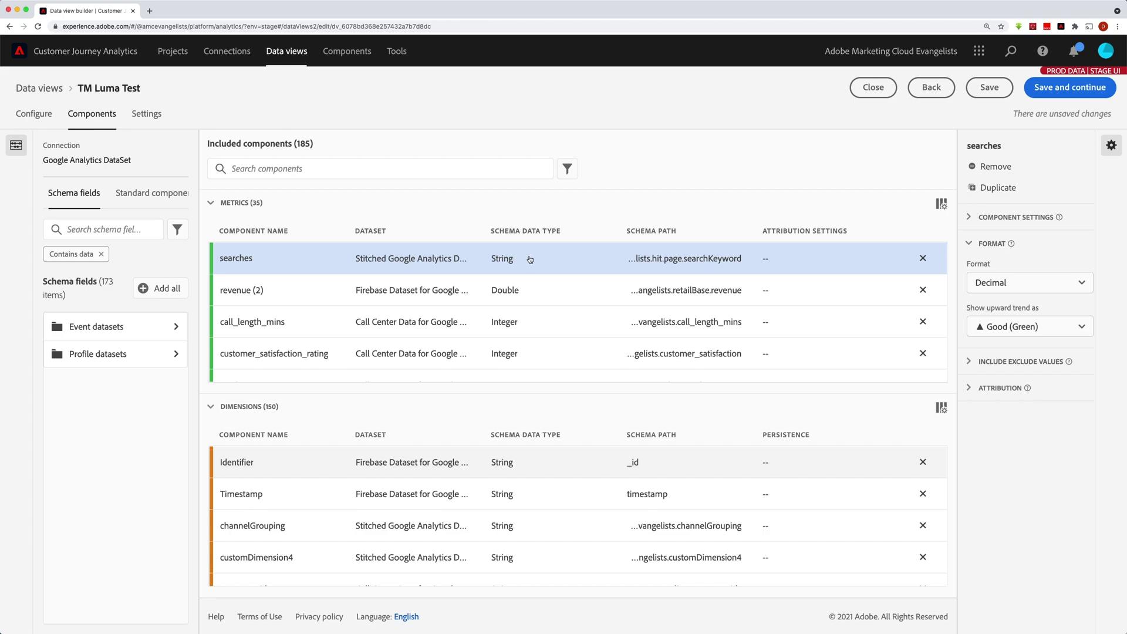
Change the revenue (2) metric's Component name to 'Orders'
left_click(273, 291)
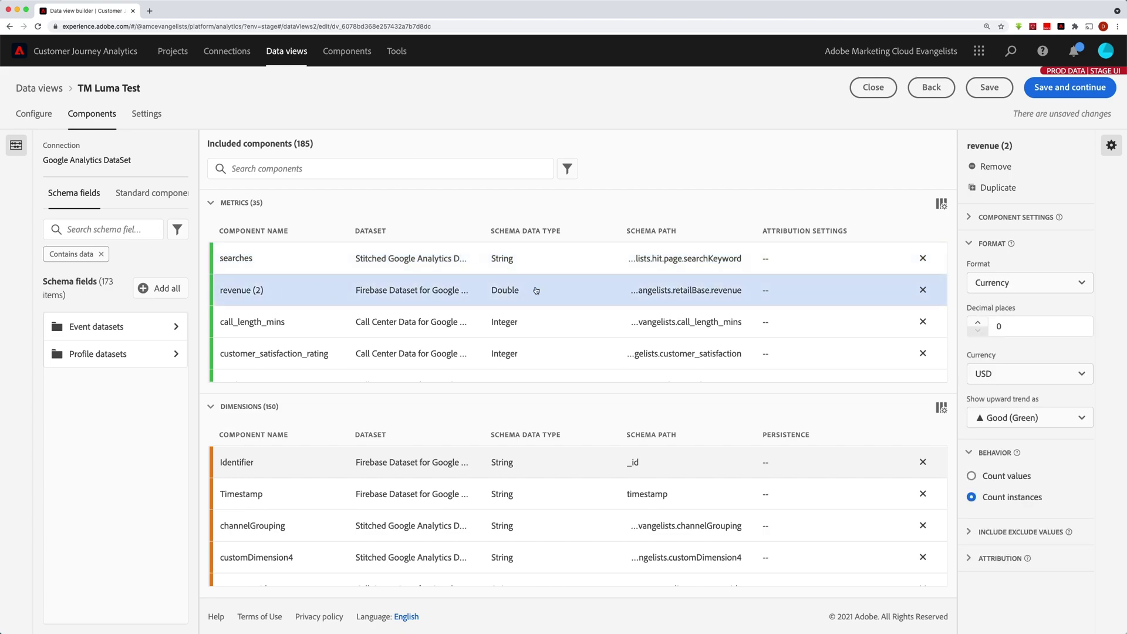
left_click(1014, 219)
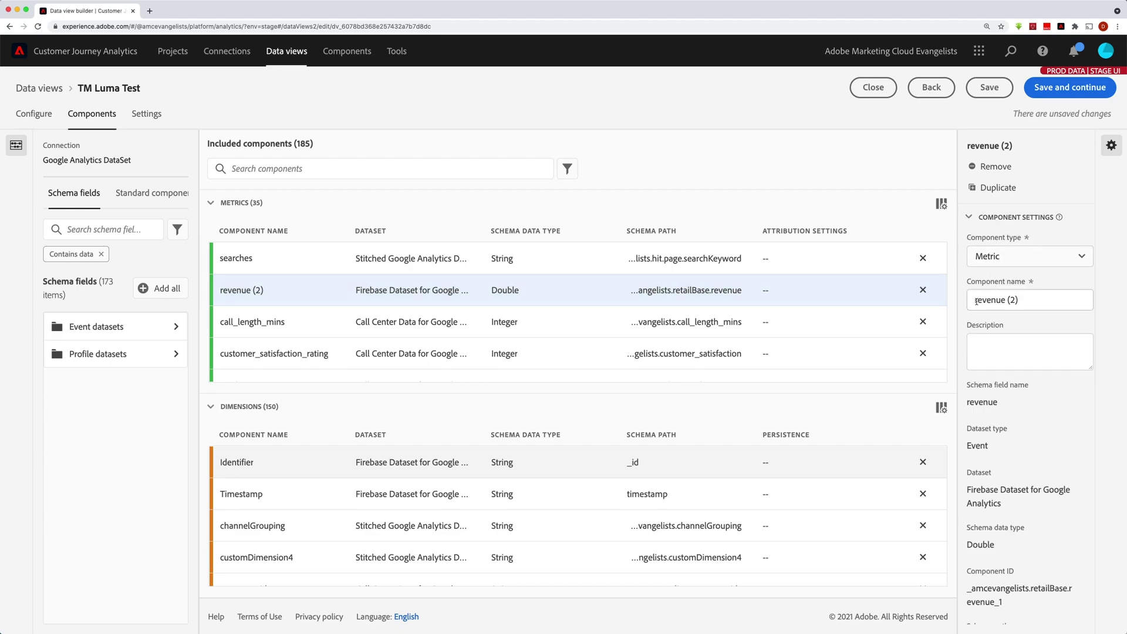
left_click_drag(973, 300, 1035, 301)
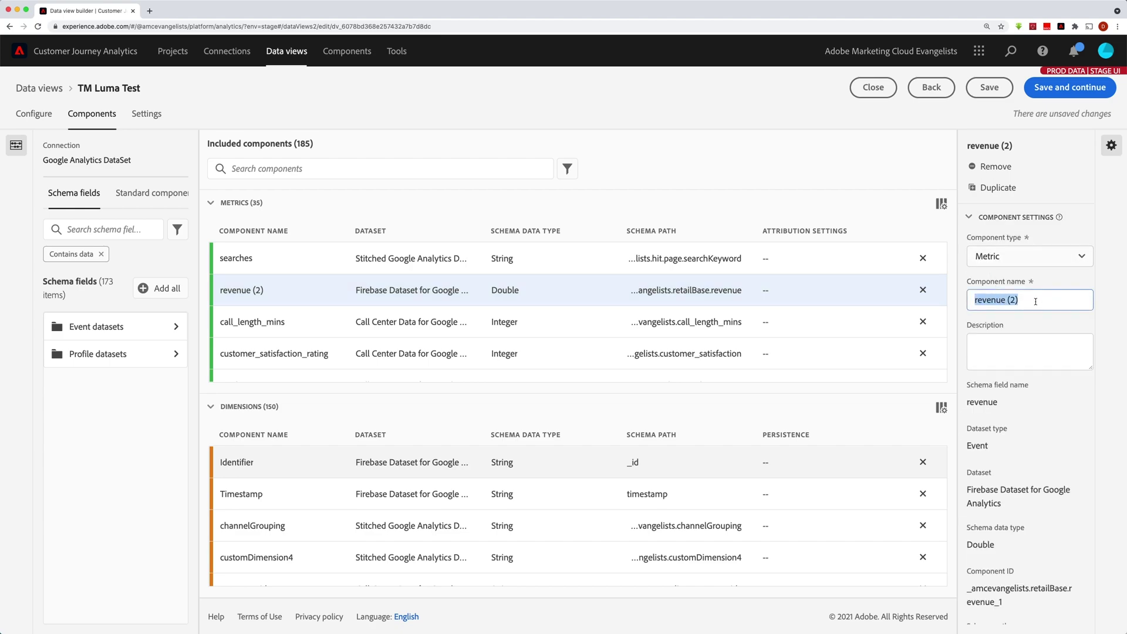
type("Orders")
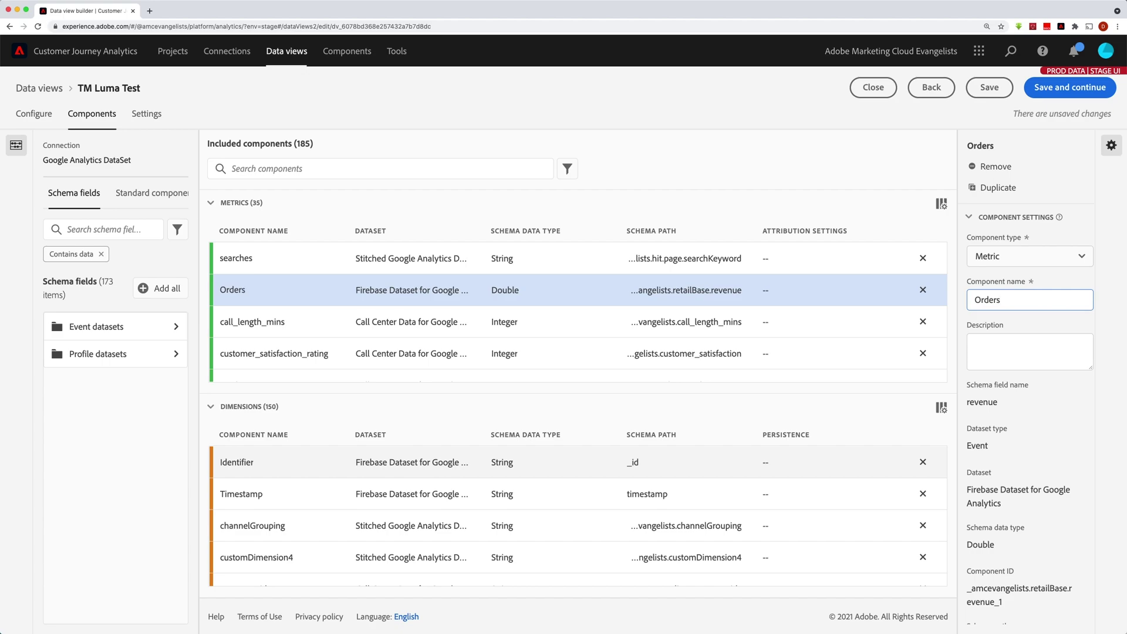